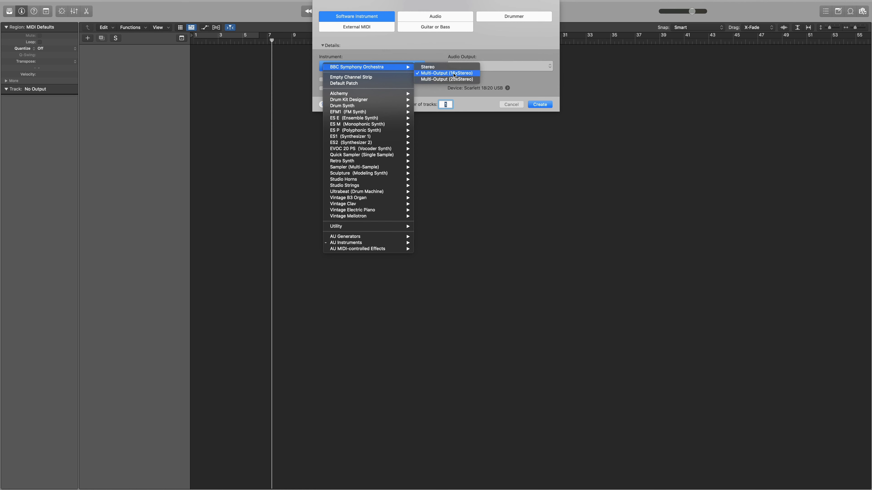
- Create four multi-timbral software instrument tracks using BBC Symphony Orchestra as Multi-Output (16xStereo)
{"action": "left_click", "coordinate": [454, 73]}
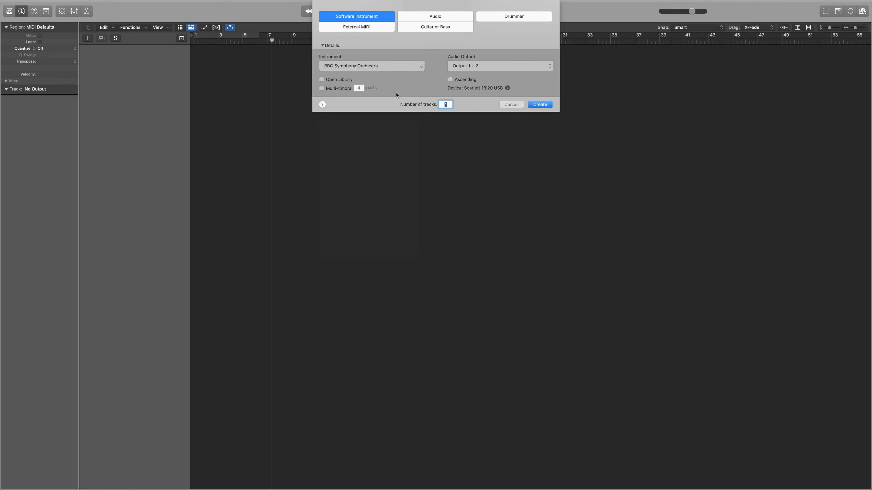
{"action": "left_click", "coordinate": [322, 88]}
{"action": "left_click", "coordinate": [540, 104]}
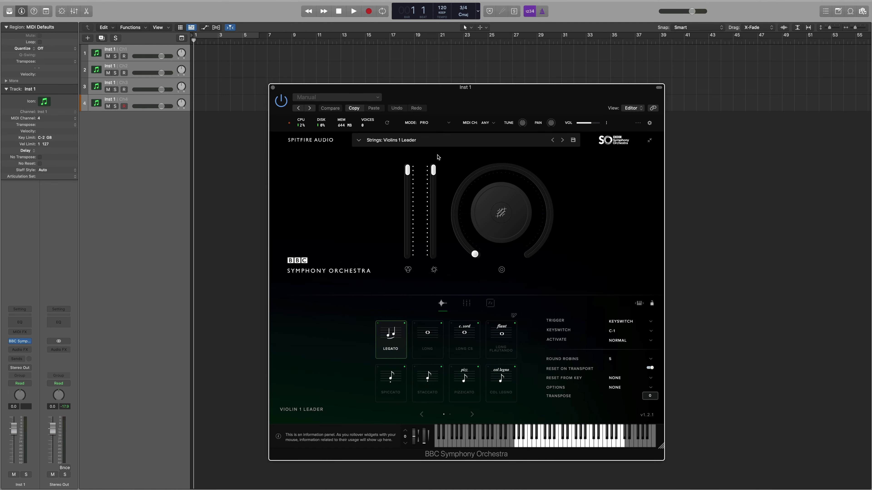
- Look through the available string presets in the BBC Symphony Orchestra instrument without loading another one
{"action": "left_click", "coordinate": [432, 142]}
{"action": "scroll", "coordinate": [500, 249], "scroll_direction": "down", "scroll_amount": 5}
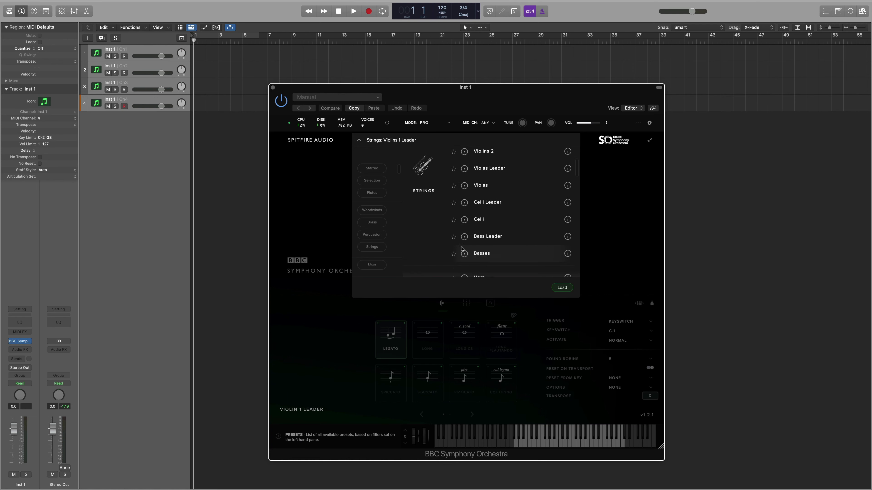
{"action": "left_click", "coordinate": [318, 217]}
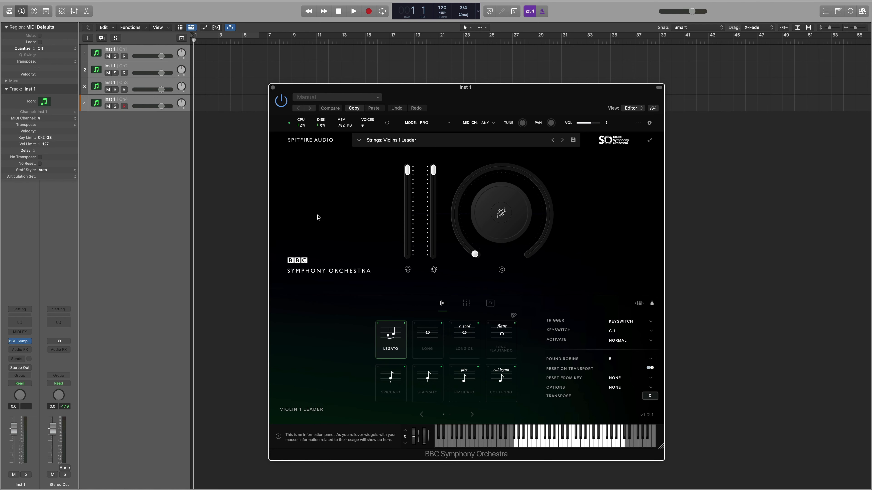
- Rename the first two tracks as "Violin Leader Close" and "Violin Leader Tree"
{"action": "double_click", "coordinate": [114, 52]}
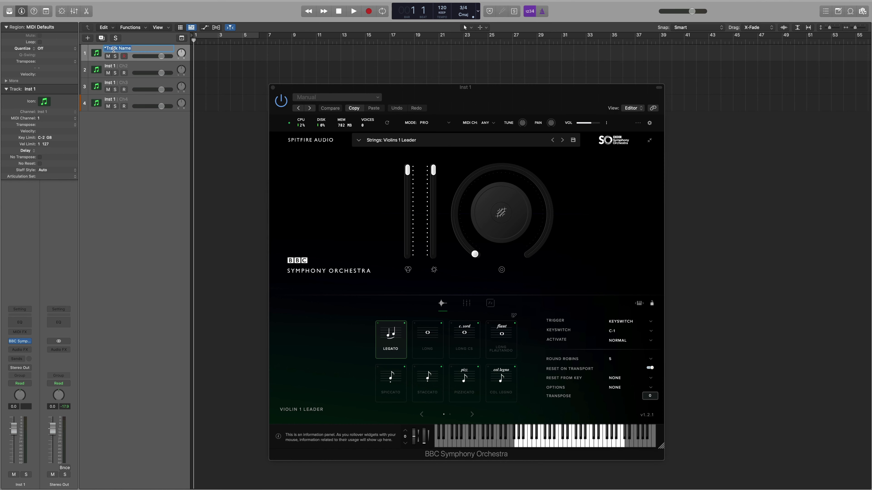
{"action": "type", "text": "Violin Leader"}
{"action": "type", "text": "Close"}
{"action": "key", "text": "Tab"}
{"action": "type", "text": "Violin Leader"}
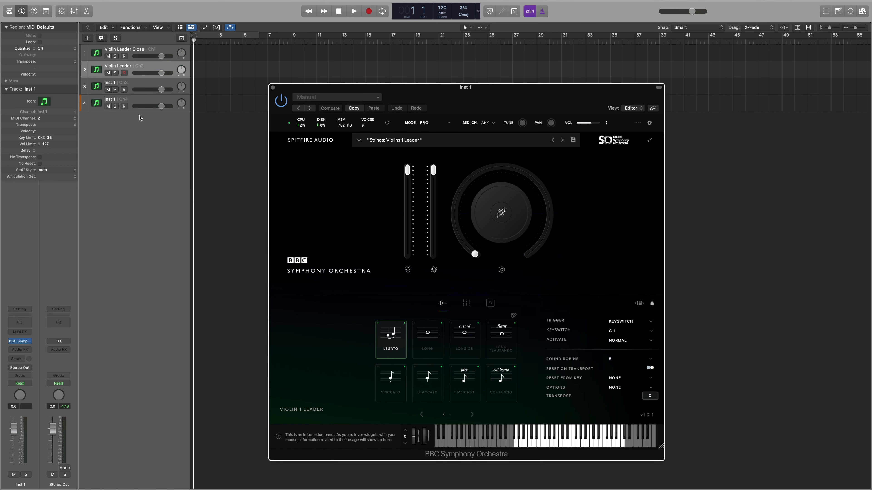
{"action": "type", "text": "Tree"}
{"action": "key", "text": "Tab"}
- Rename the third and fourth tracks as "Violin Leader Out" and "Violin Leader Ambient"
{"action": "type", "text": "Violin Leader"}
{"action": "type", "text": "Out"}
{"action": "key", "text": "Tab"}
{"action": "type", "text": "Violin Leader"}
{"action": "type", "text": "Ambient"}
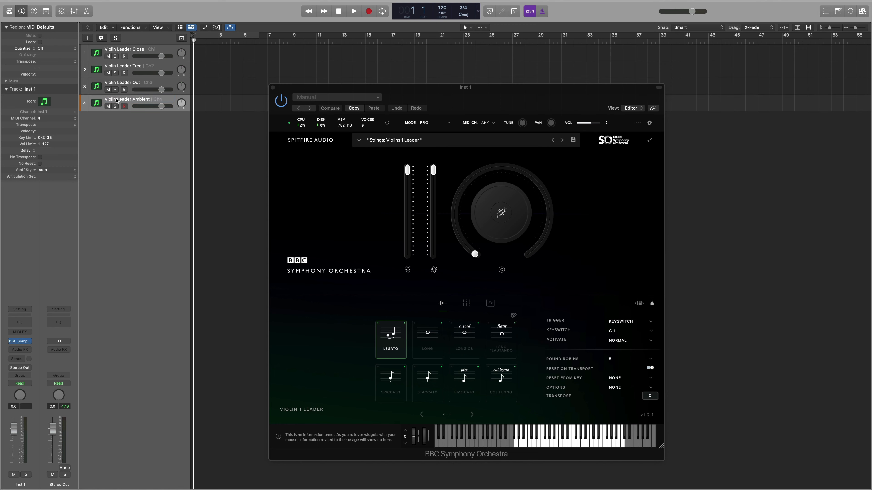
{"action": "key", "text": "Return"}
- Close the instrument window and add three aux channels for the Inst 1 outputs 3-4, 5-6 and 7-8 in a separate mixer window
{"action": "left_click", "coordinate": [273, 88]}
{"action": "key", "text": "super+2"}
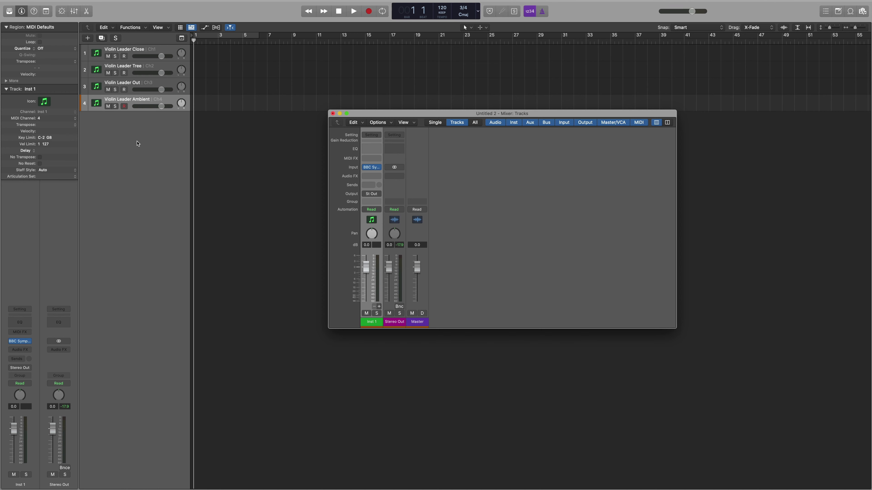
{"action": "left_click", "coordinate": [379, 307]}
{"action": "left_click", "coordinate": [379, 306]}
{"action": "left_click", "coordinate": [379, 306]}
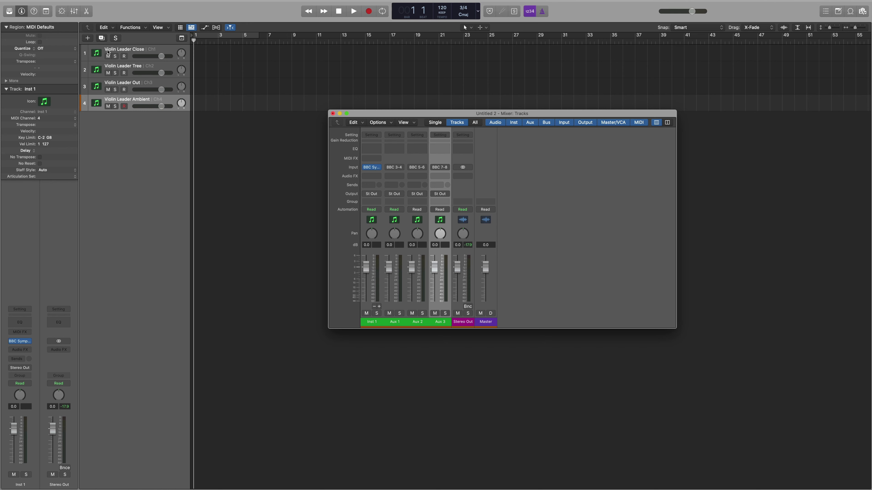
- Name the instrument channel and its three auxes "V1 Leader Cl", "V1 Leader Tree", "V1 Leader Out" and "V1 Leader Amb"
{"action": "double_click", "coordinate": [371, 322]}
{"action": "type", "text": "V1 Leader Cl"}
{"action": "key", "text": "Tab"}
{"action": "type", "text": "V1 Leader Tree"}
{"action": "key", "text": "Return"}
{"action": "double_click", "coordinate": [427, 322]}
{"action": "type", "text": "V1 Leader Out"}
{"action": "key", "text": "Tab"}
{"action": "type", "text": "V1 Leader Amb"}
{"action": "key", "text": "Return"}
- In the orchestra instrument's signal mixer, pull the Mix 1 fader fully down and switch Mix 1 off
{"action": "left_click_drag", "start_coordinate": [467, 114], "coordinate": [652, 106]}
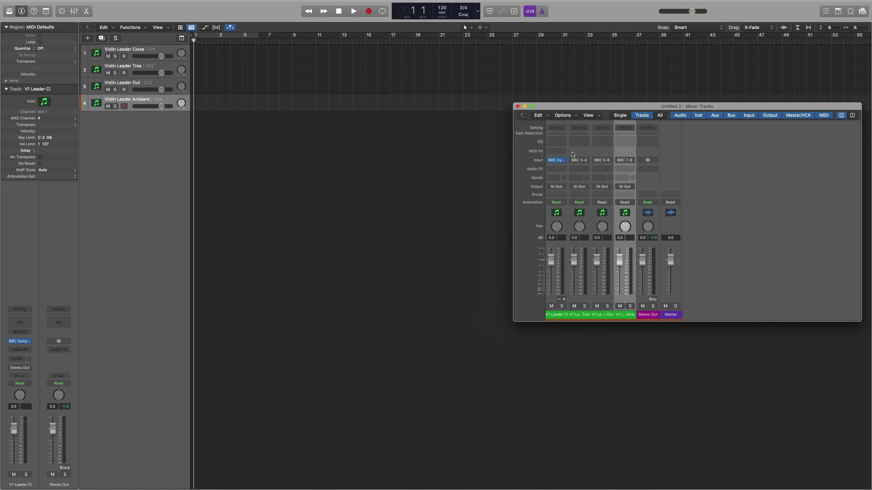
{"action": "left_click", "coordinate": [557, 161]}
{"action": "left_click", "coordinate": [292, 280]}
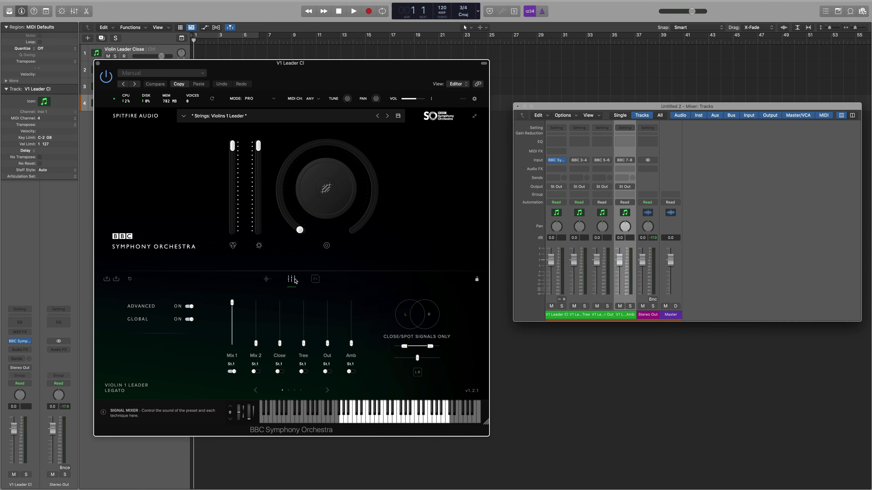
{"action": "left_click_drag", "start_coordinate": [232, 303], "coordinate": [232, 344]}
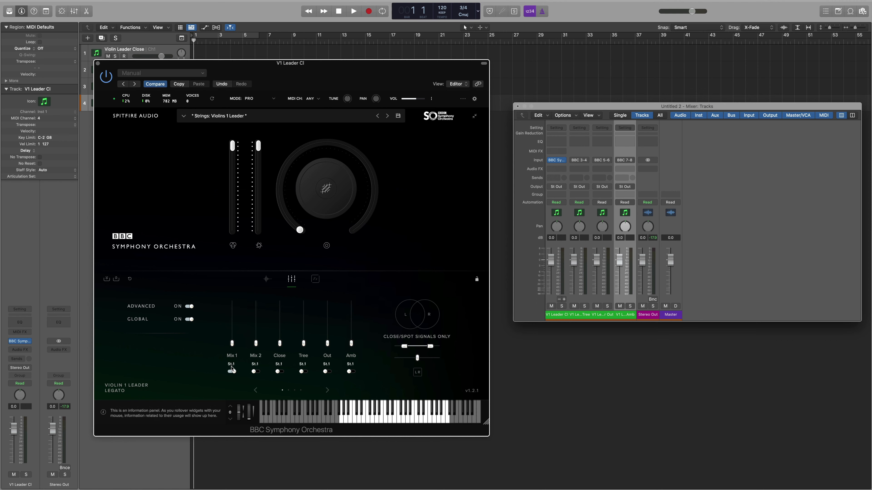
{"action": "left_click", "coordinate": [232, 372]}
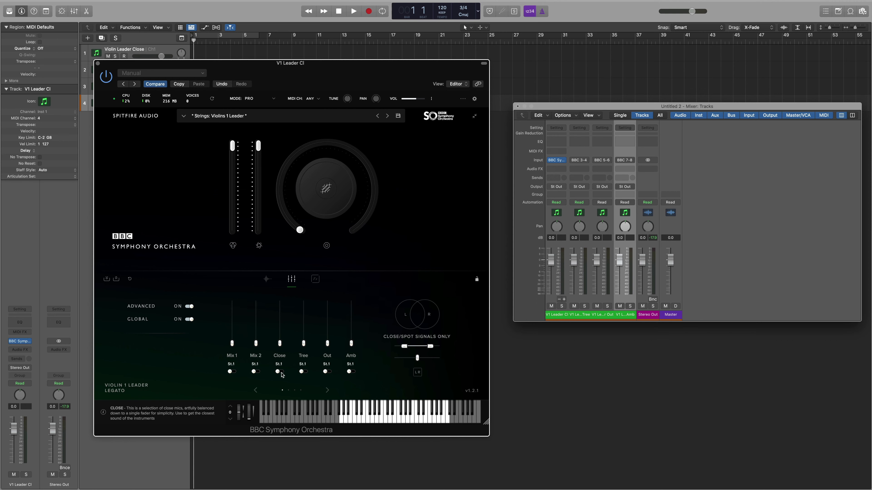
- Switch on the Close, Tree, Out and Amb microphone signals and raise their faders to full level
{"action": "left_click", "coordinate": [278, 372]}
{"action": "left_click", "coordinate": [304, 372]}
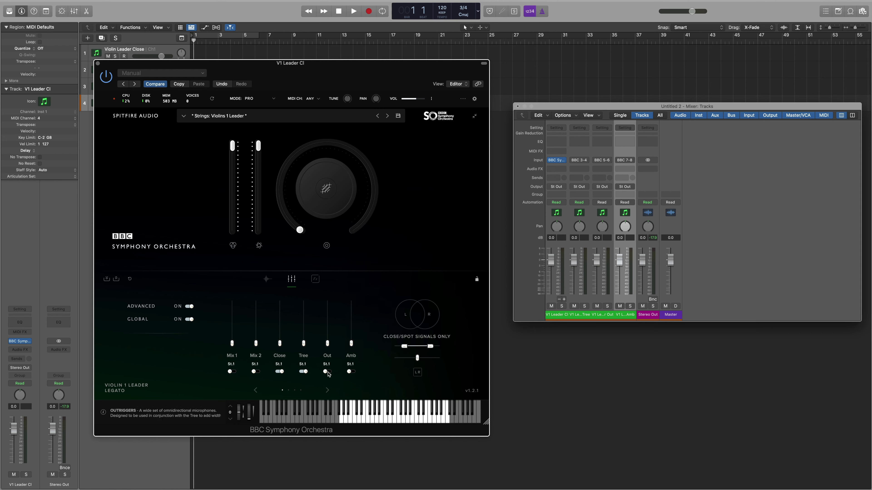
{"action": "left_click", "coordinate": [327, 372]}
{"action": "left_click", "coordinate": [351, 372]}
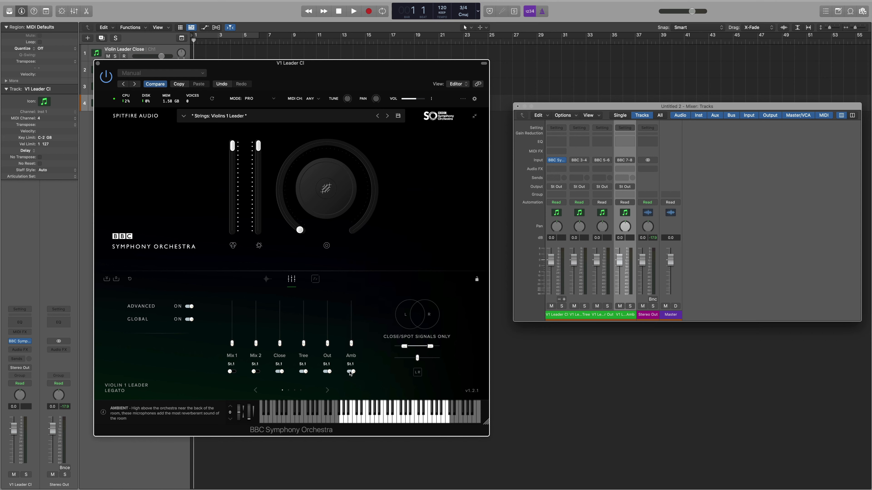
{"action": "left_click_drag", "start_coordinate": [275, 337], "coordinate": [280, 302]}
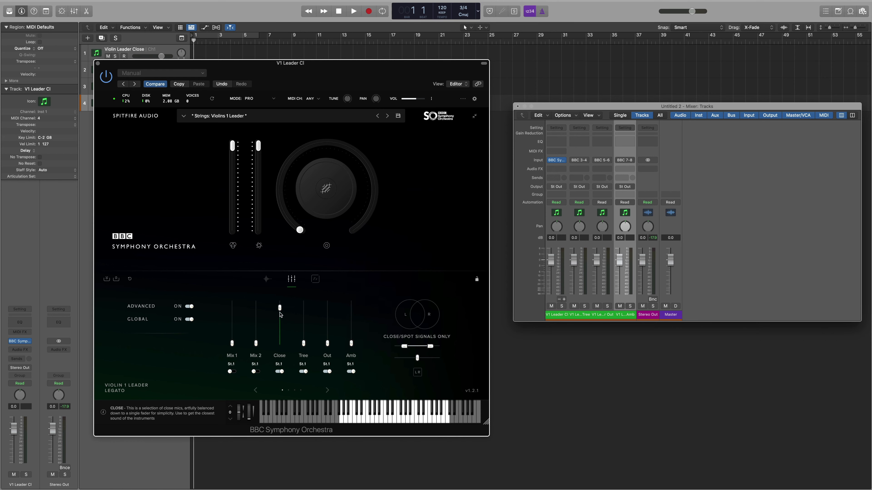
{"action": "left_click_drag", "start_coordinate": [304, 345], "coordinate": [329, 302]}
{"action": "left_click_drag", "start_coordinate": [351, 335], "coordinate": [352, 302]}
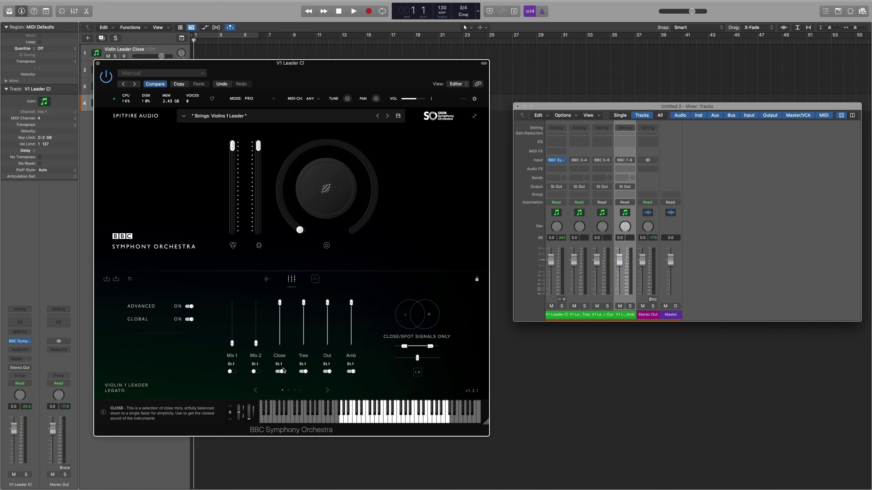
- Route the Tree signal to output St.2, Out to St.3 and Amb to St.4
{"action": "left_click", "coordinate": [304, 365]}
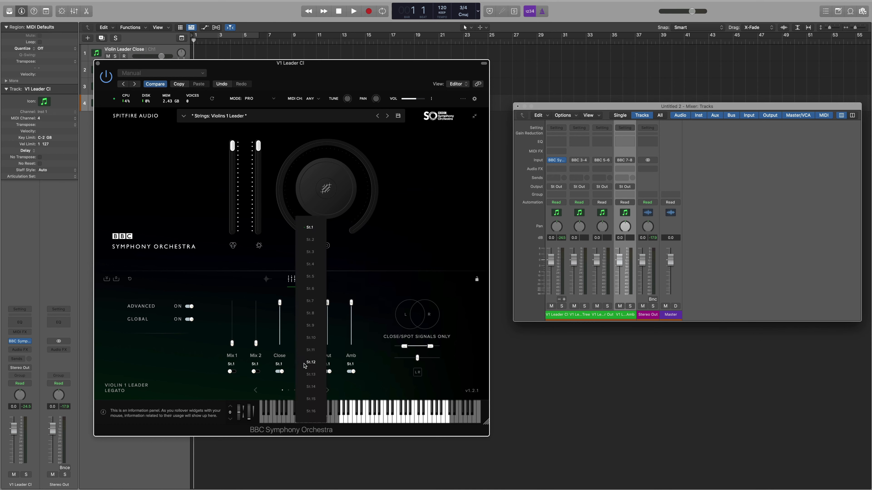
{"action": "left_click", "coordinate": [311, 243]}
{"action": "left_click", "coordinate": [330, 366]}
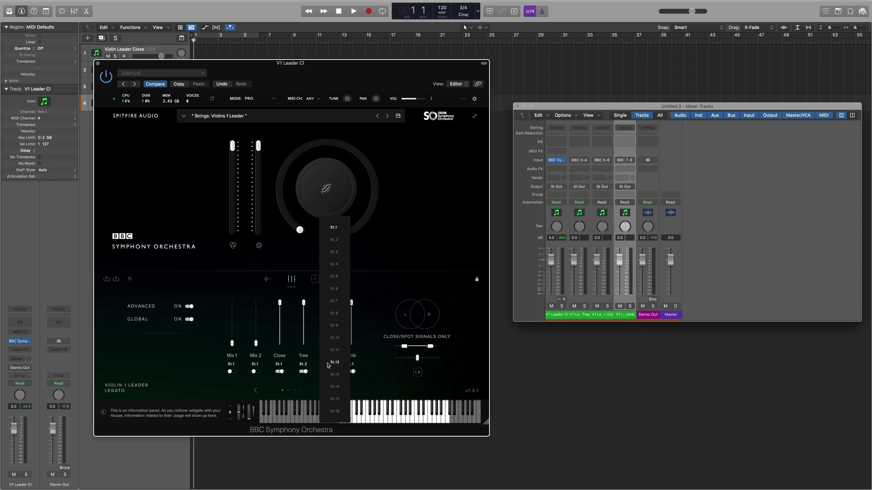
{"action": "left_click", "coordinate": [338, 252]}
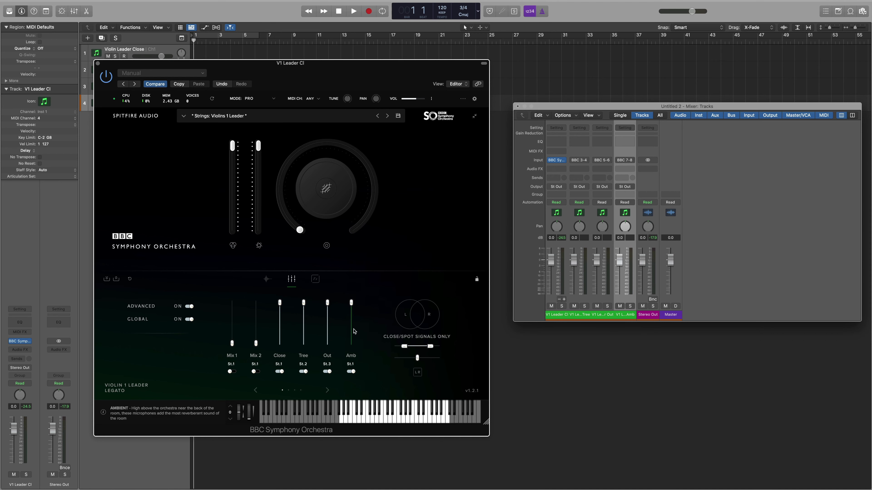
{"action": "left_click", "coordinate": [351, 365]}
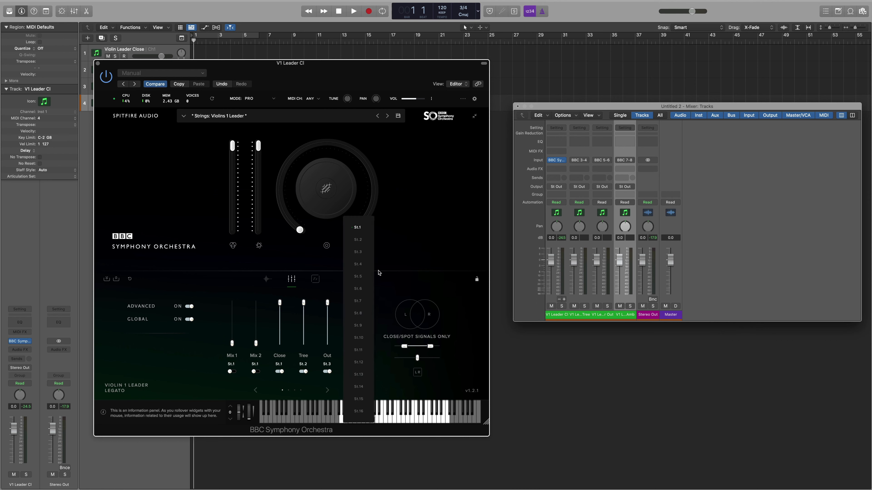
{"action": "left_click", "coordinate": [360, 264]}
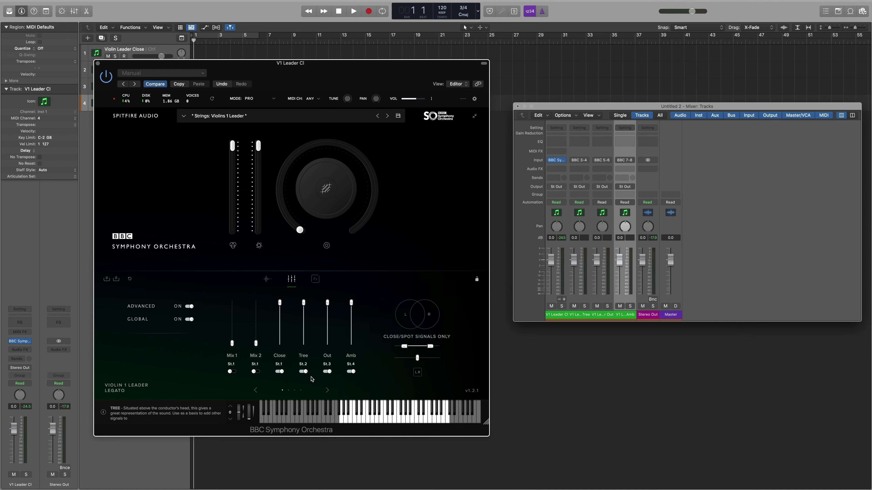
- Audition the Tree, Out and Amb microphone signals one at a time to check their output routing, leaving all four signals switched on
{"action": "left_click", "coordinate": [304, 373]}
{"action": "left_click", "coordinate": [333, 373]}
{"action": "left_click", "coordinate": [353, 373]}
{"action": "left_click", "coordinate": [304, 372]}
{"action": "left_click", "coordinate": [280, 372]}
{"action": "left_click", "coordinate": [325, 371]}
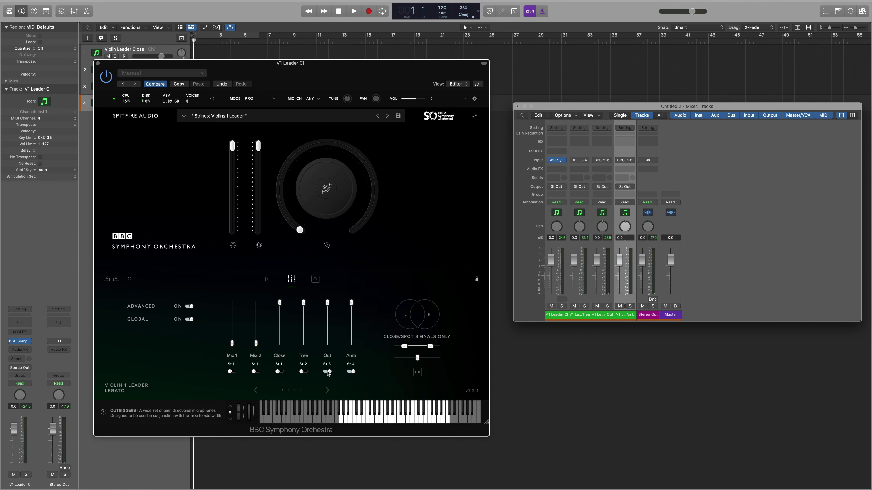
{"action": "left_click", "coordinate": [327, 372]}
{"action": "left_click", "coordinate": [327, 372]}
{"action": "left_click", "coordinate": [304, 372]}
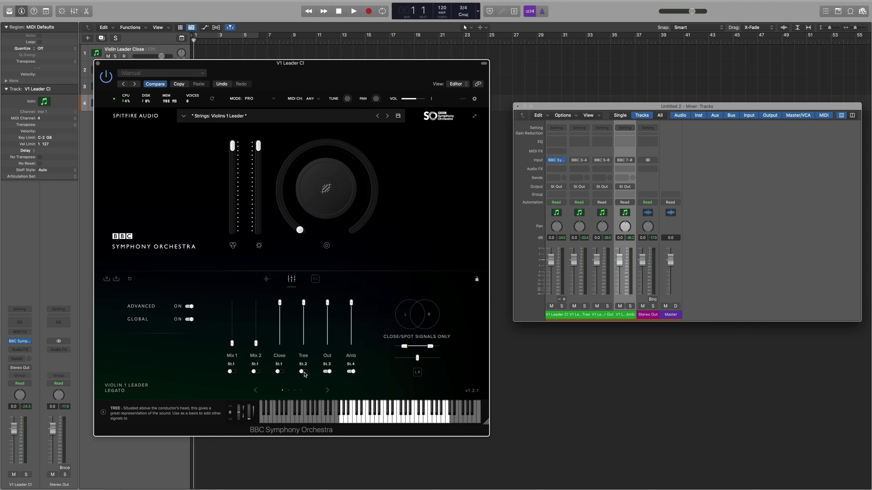
{"action": "left_click", "coordinate": [279, 372]}
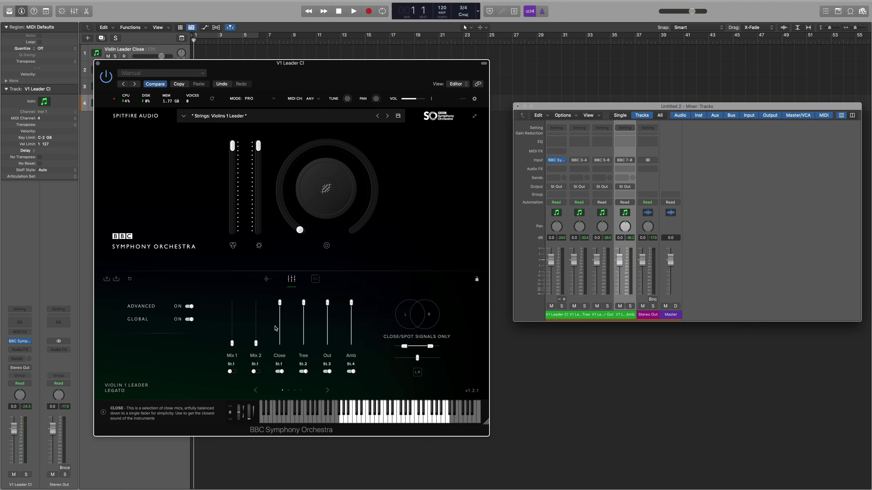
- Add a Channel EQ to the V1 Leader Cl channel and cut its highs by lowering the high shelf
{"action": "left_click", "coordinate": [566, 175]}
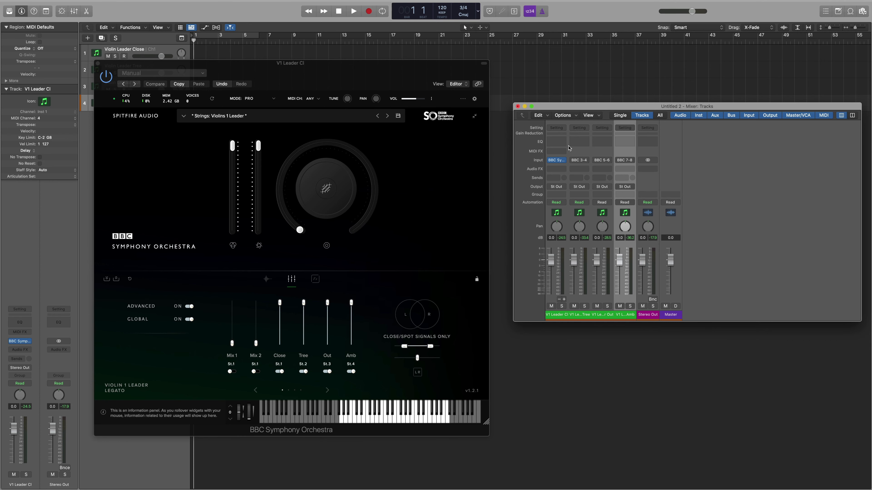
{"action": "left_click", "coordinate": [562, 143]}
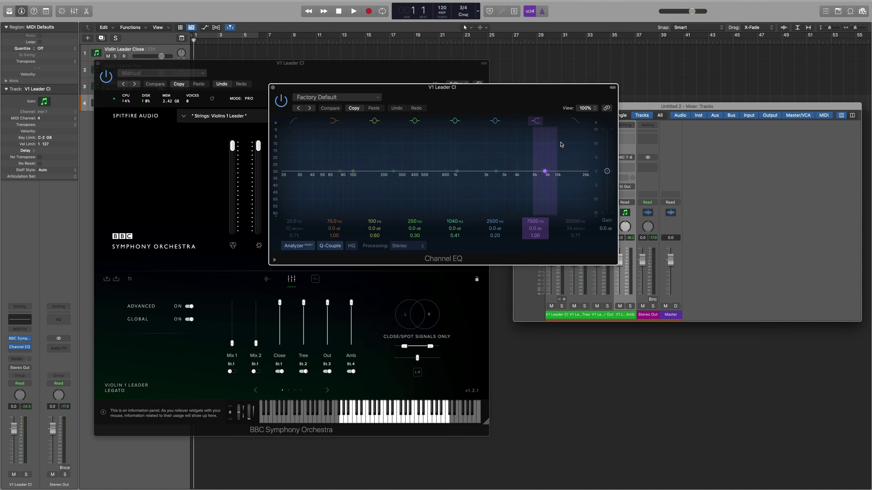
{"action": "left_click_drag", "start_coordinate": [546, 172], "coordinate": [491, 195]}
{"action": "key", "text": "super+w"}
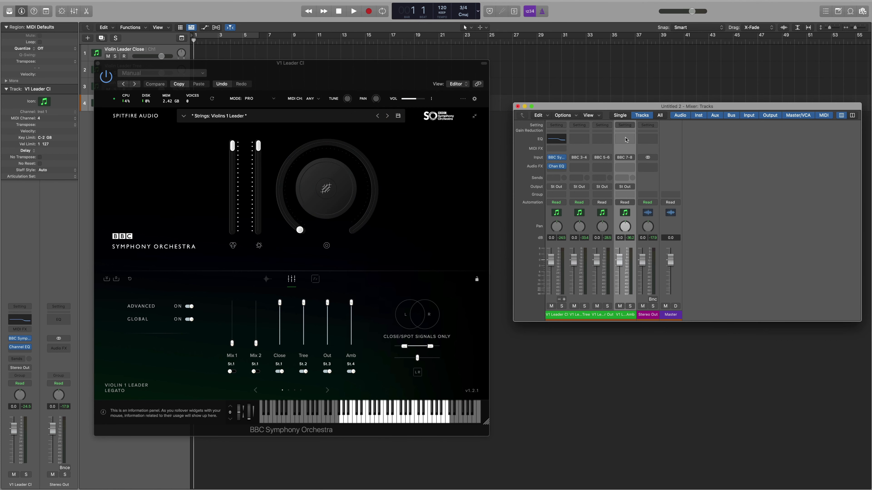
- Add a Channel EQ to the V1 Leader Amb channel and boost its high shelf about 5 dB at about 3500 Hz
{"action": "left_click", "coordinate": [627, 139]}
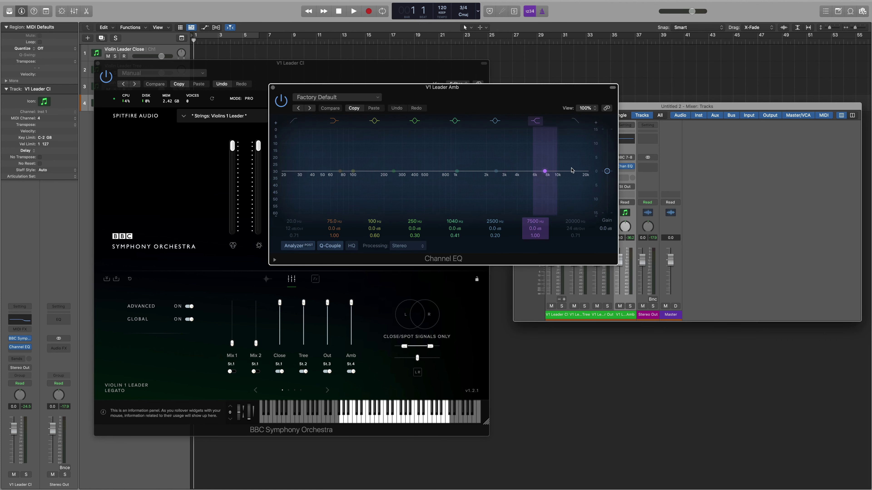
{"action": "left_click_drag", "start_coordinate": [543, 185], "coordinate": [510, 169]}
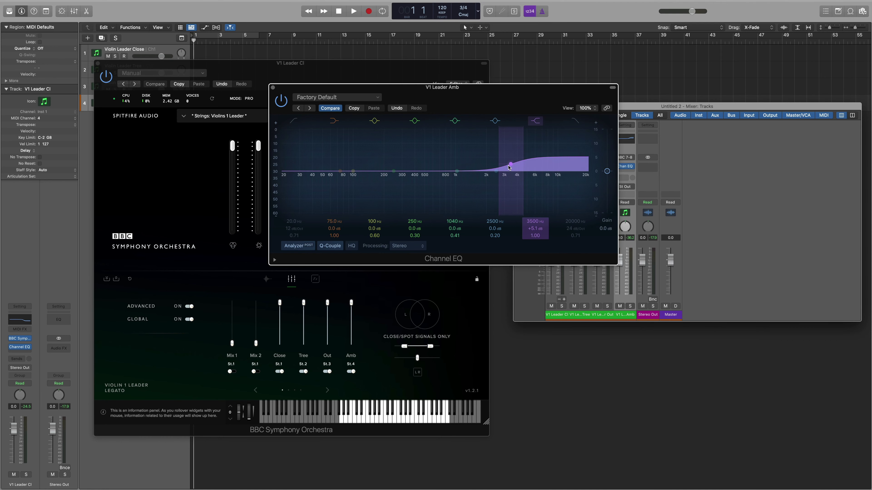
{"action": "key", "text": "super+w"}
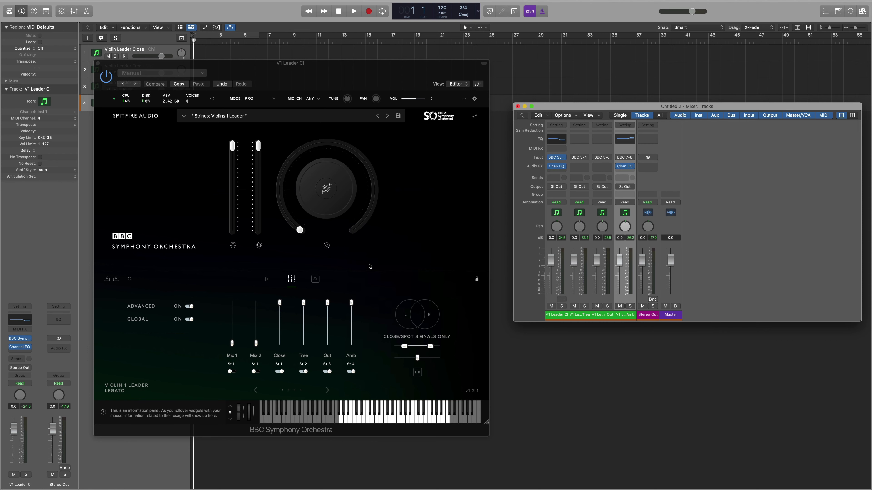
- Close the instrument window and group the four Violin Leader tracks into a summing track stack
{"action": "left_click", "coordinate": [98, 65]}
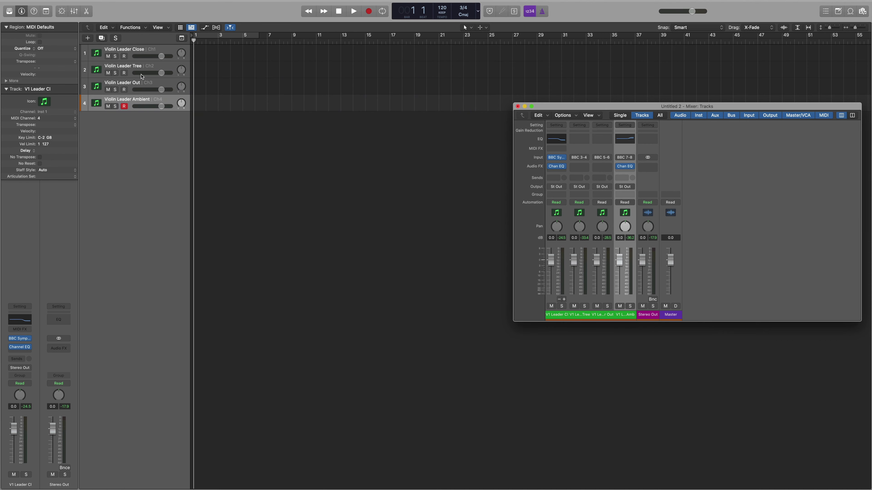
{"action": "left_click", "coordinate": [132, 50]}
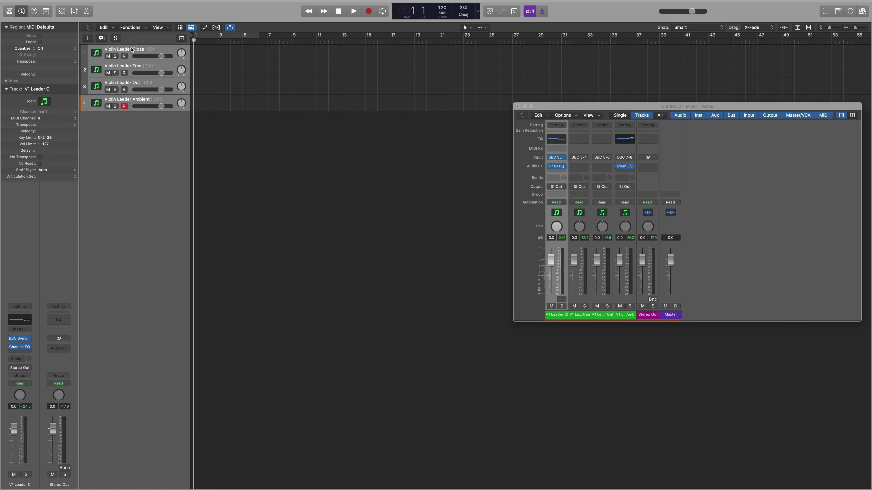
{"action": "key", "text": "alt+super+n"}
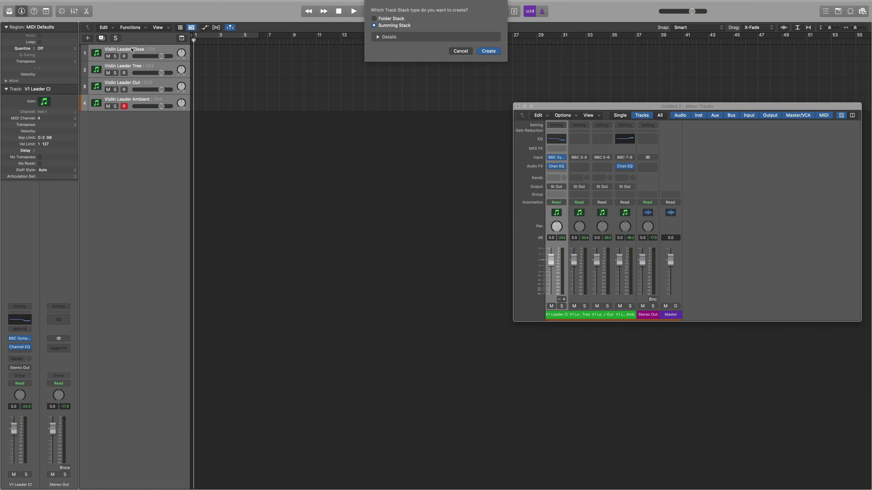
{"action": "left_click", "coordinate": [486, 50]}
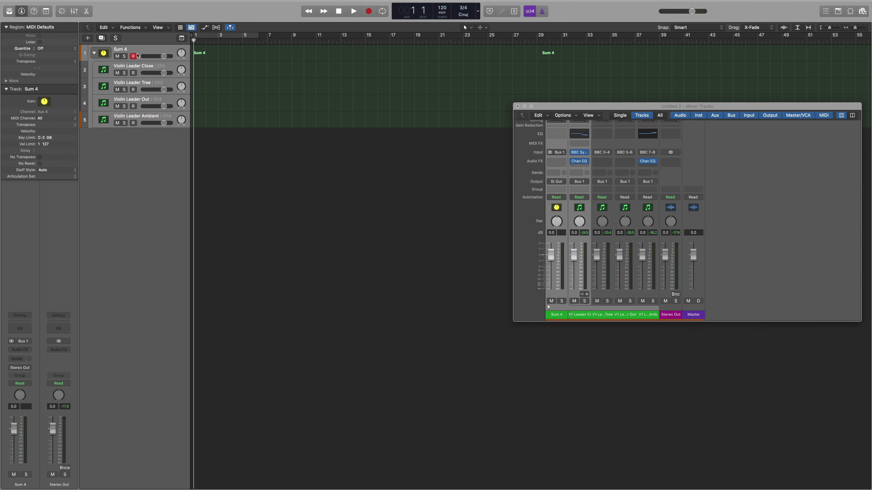
- Rename the summing stack as Violin Leader and give it a violin icon from the custom icons
{"action": "double_click", "coordinate": [134, 49]}
{"action": "type", "text": "Violin Leader"}
{"action": "key", "text": "Return"}
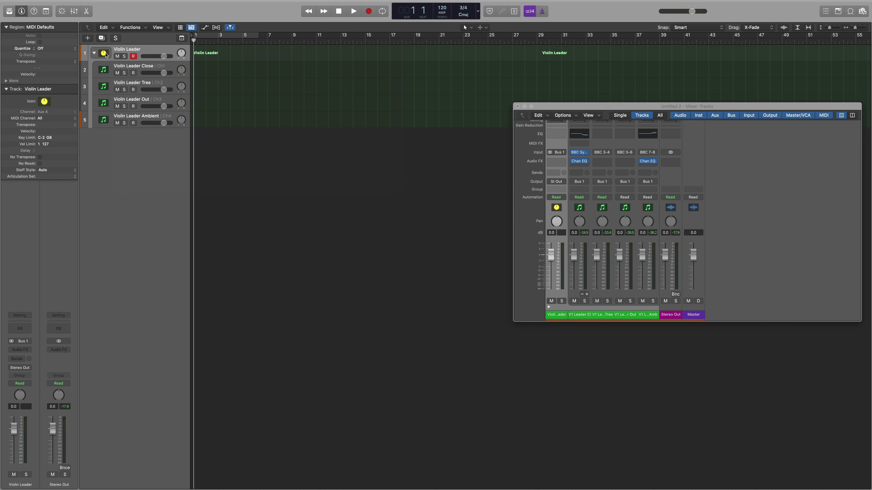
{"action": "left_click", "coordinate": [103, 54]}
{"action": "left_click", "coordinate": [137, 140]}
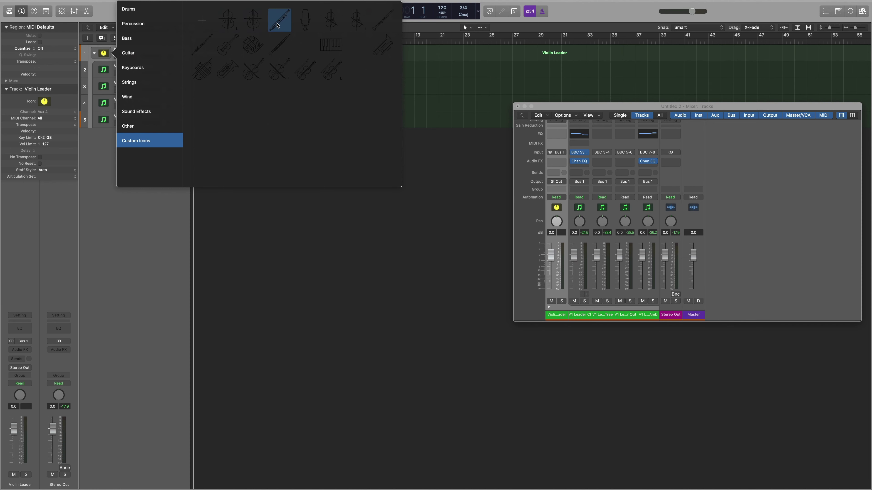
{"action": "left_click", "coordinate": [349, 27]}
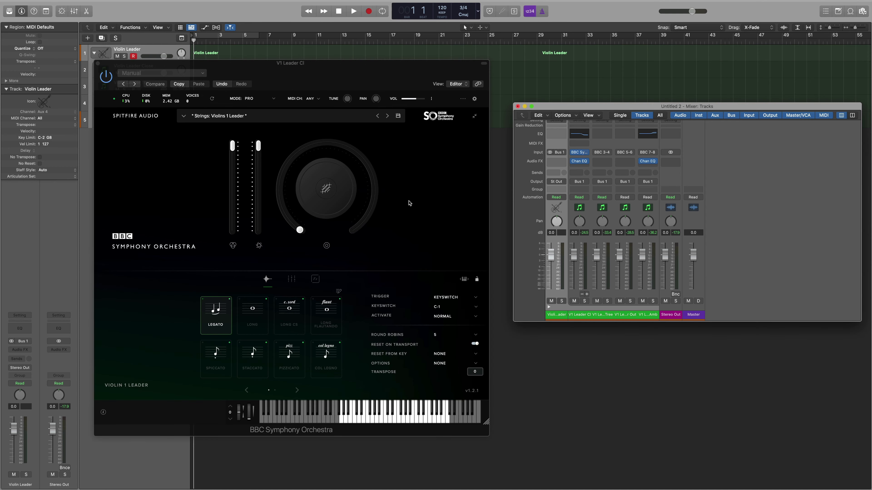
- Save the V1 Leader instrument's Close, Tree, Out and Amb signal mix as a mixer preset called CTAO
{"action": "left_click", "coordinate": [292, 280]}
{"action": "left_click", "coordinate": [291, 280]}
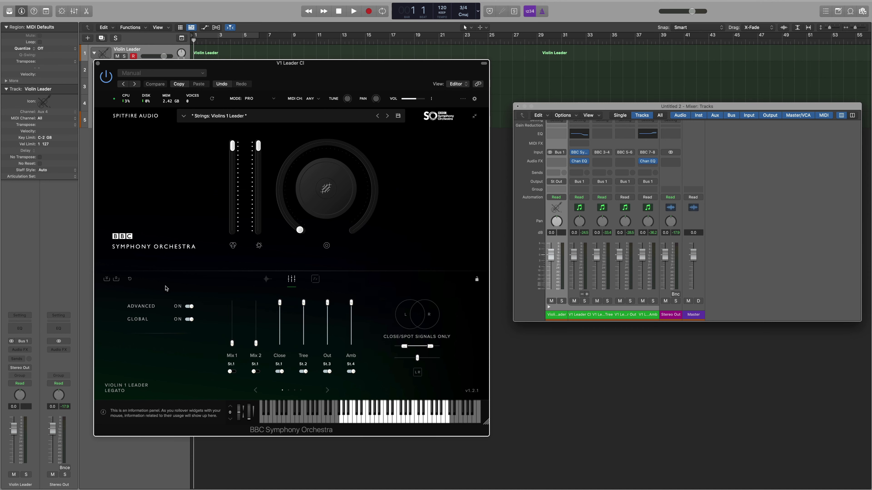
{"action": "left_click", "coordinate": [107, 280]}
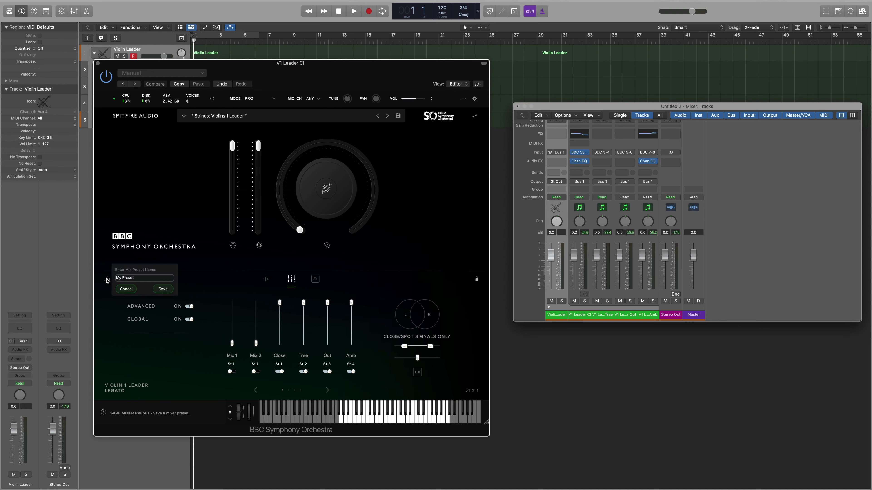
{"action": "left_click_drag", "start_coordinate": [119, 278], "coordinate": [174, 275]}
{"action": "type", "text": "CTAO"}
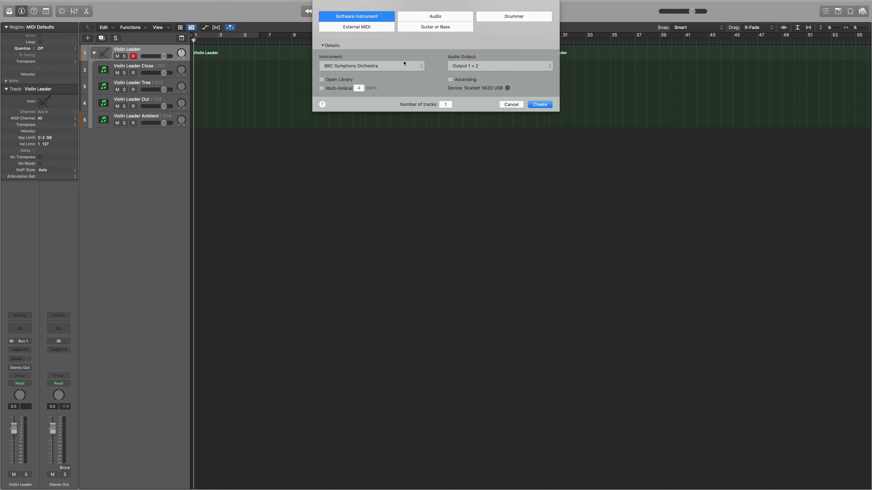
- Create one new software instrument track with BBC Symphony Orchestra, output 1 + 2 and multi-timbral off
{"action": "left_click", "coordinate": [371, 66]}
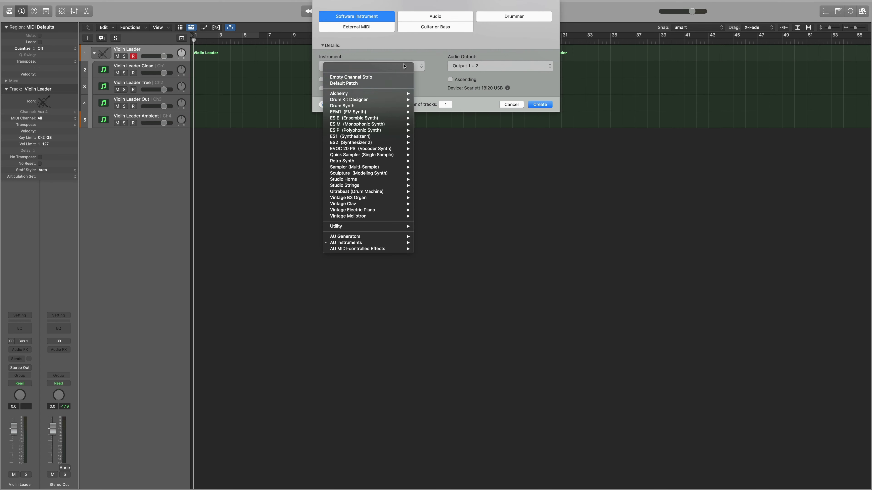
{"action": "mouse_move", "coordinate": [384, 66]}
{"action": "left_click", "coordinate": [449, 73]}
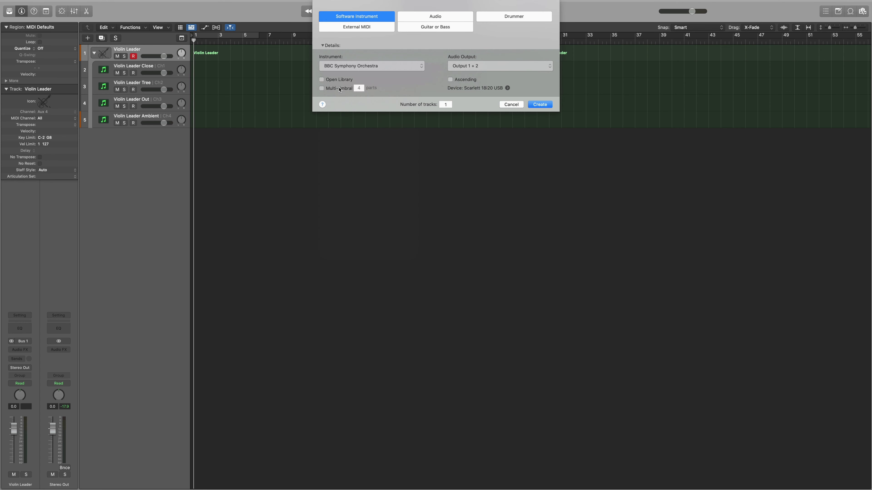
{"action": "left_click", "coordinate": [534, 105]}
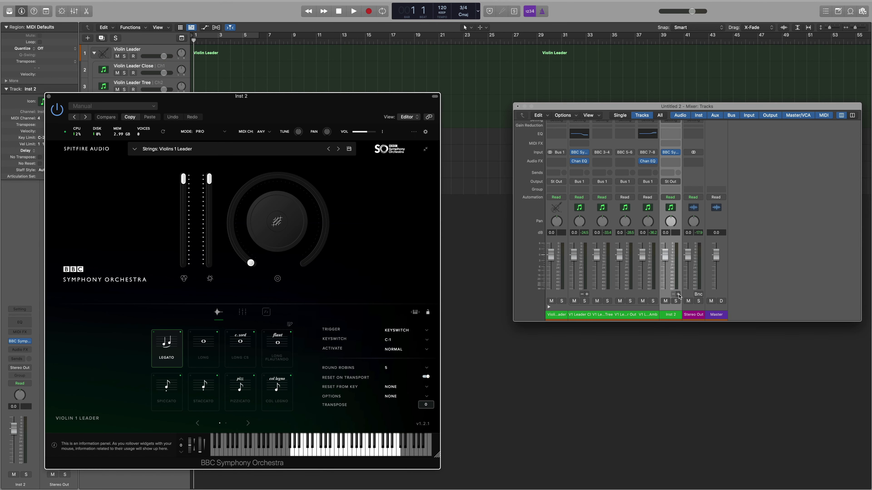
- Add three aux channels to the new instrument's mixer strip for its outputs 3-4, 5-6 and 7-8
{"action": "left_click", "coordinate": [678, 294]}
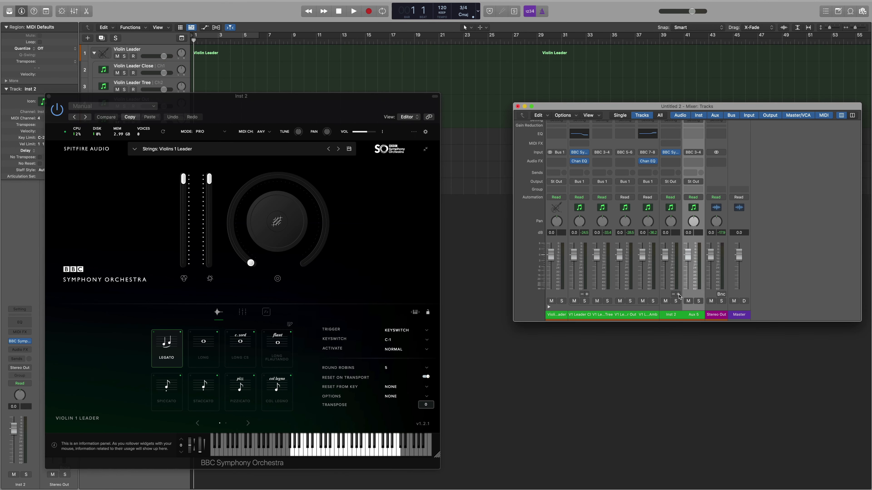
{"action": "left_click", "coordinate": [678, 294]}
{"action": "left_click", "coordinate": [678, 295]}
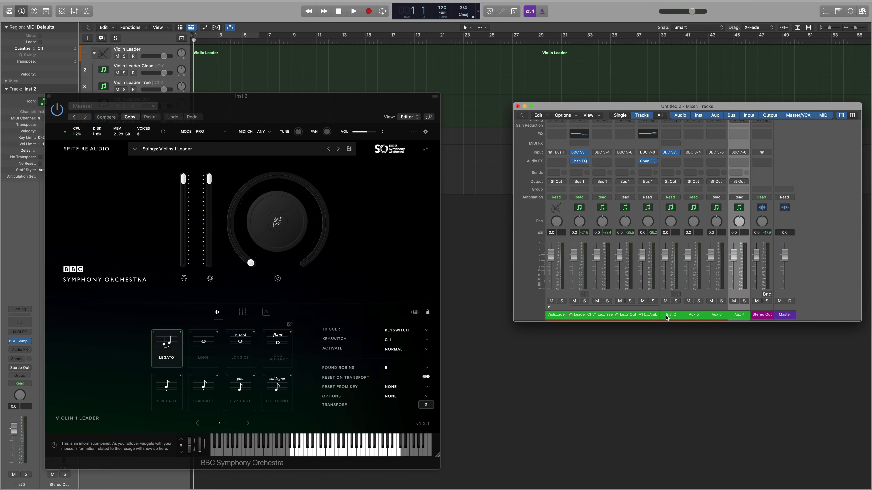
- Load the Violins 2 Leader preset into the Inst 2 instrument and show its signal mixer
{"action": "left_click", "coordinate": [675, 316]}
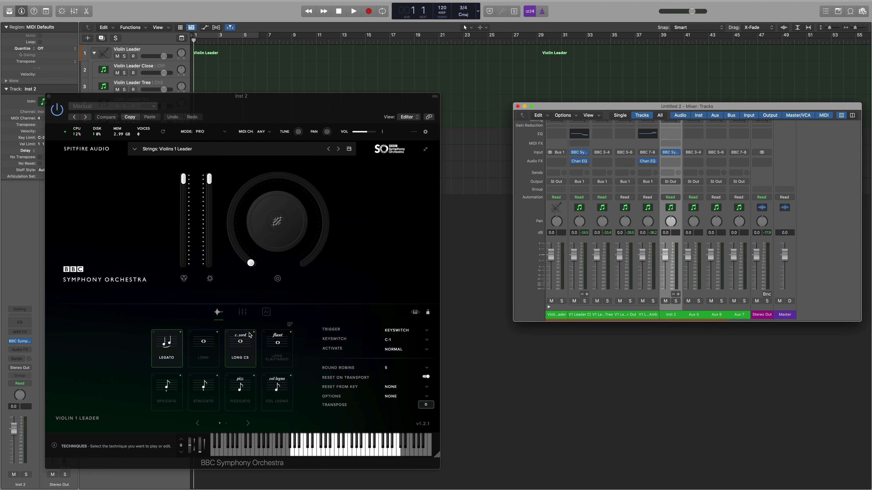
{"action": "left_click", "coordinate": [210, 152]}
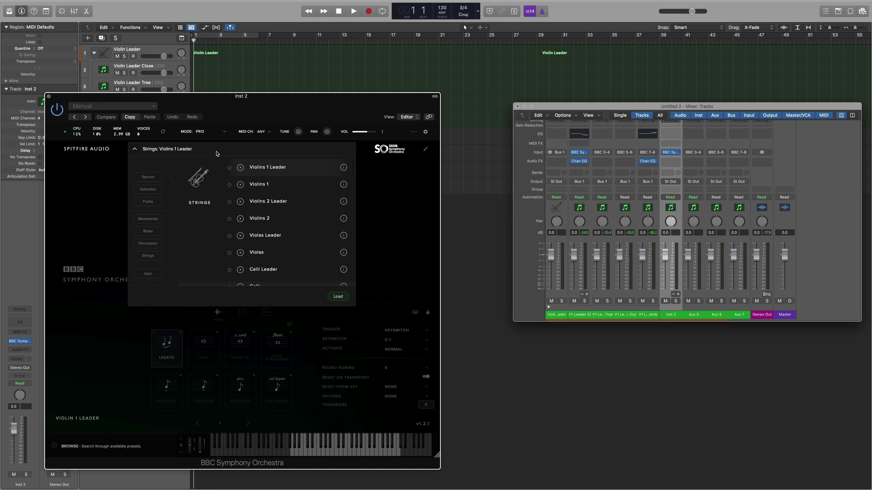
{"action": "double_click", "coordinate": [290, 203]}
{"action": "left_click", "coordinate": [242, 313]}
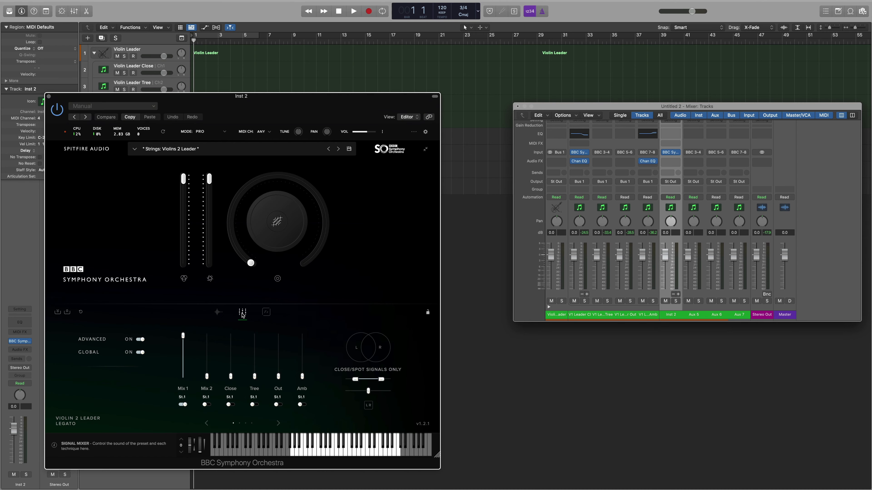